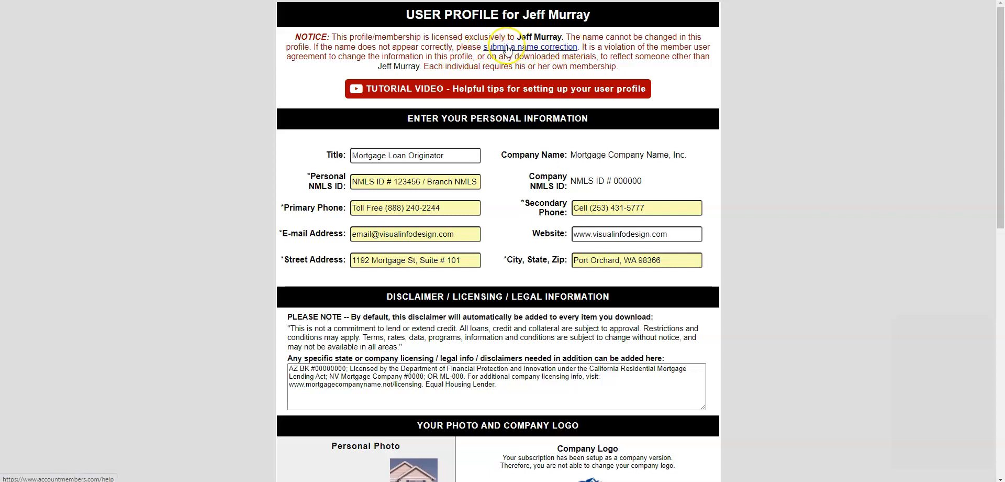
- Submit the profile with SUBMIT / UPDATE and dismiss the 'Secondary Phone field is required' alert
left_click(364, 178)
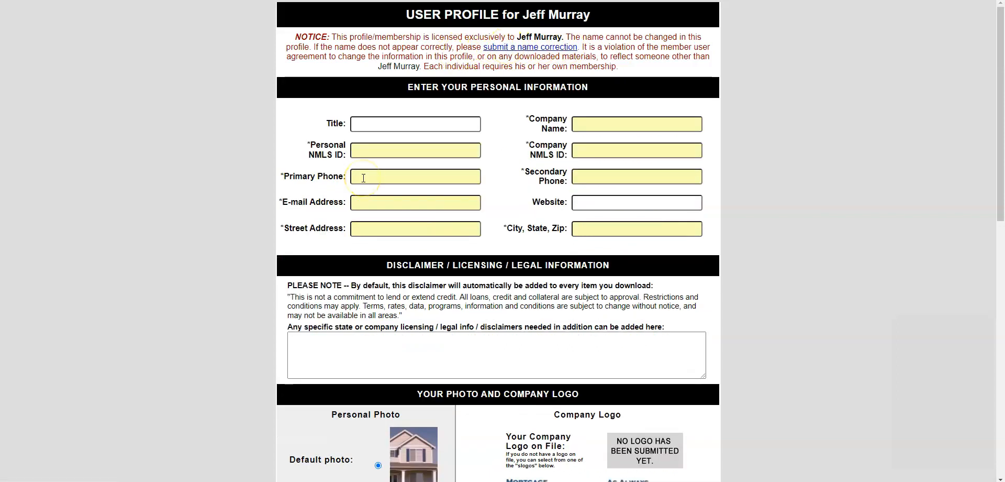
left_click(395, 152)
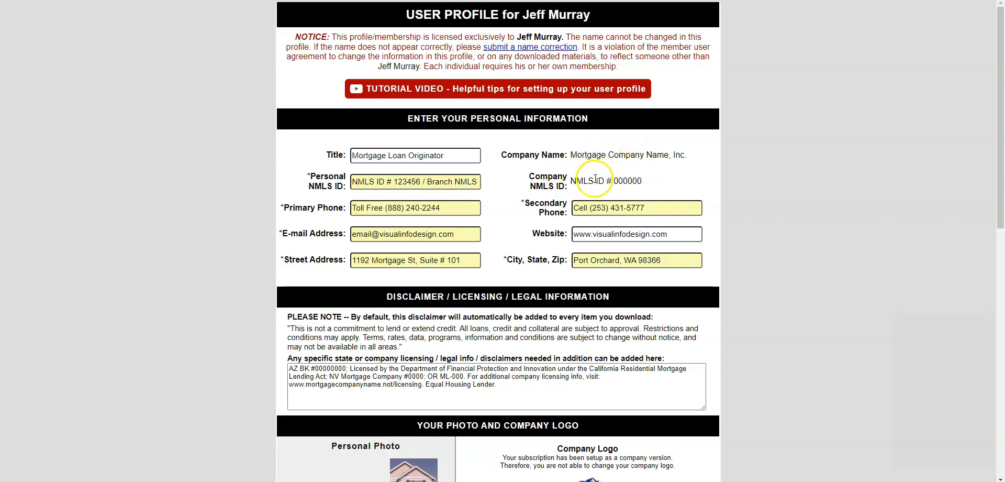
scroll(534, 225, "down", 5)
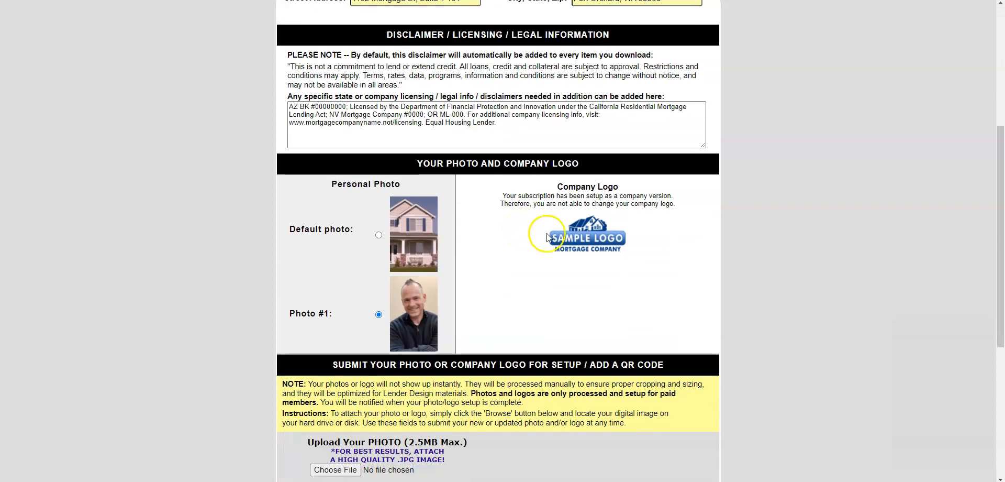
scroll(505, 250, "down", 5)
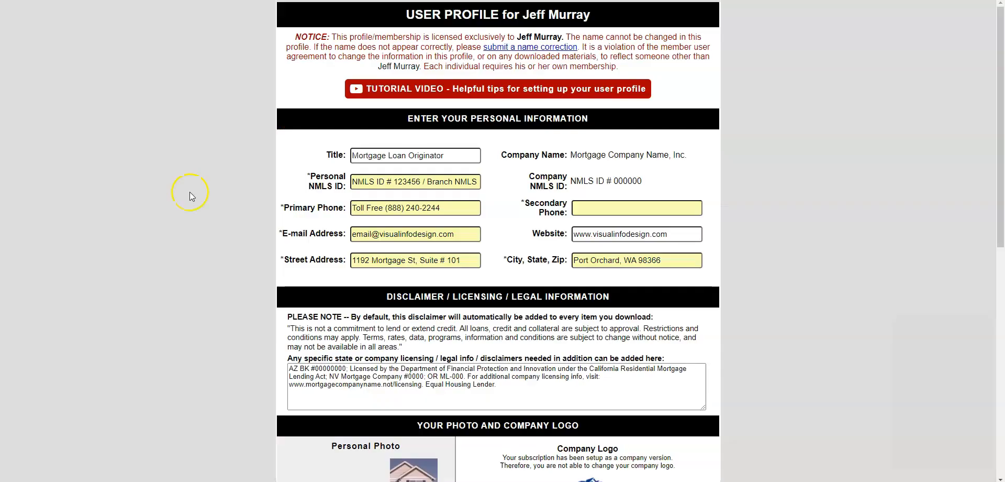
scroll(189, 191, "down", 3)
scroll(189, 191, "down", 6)
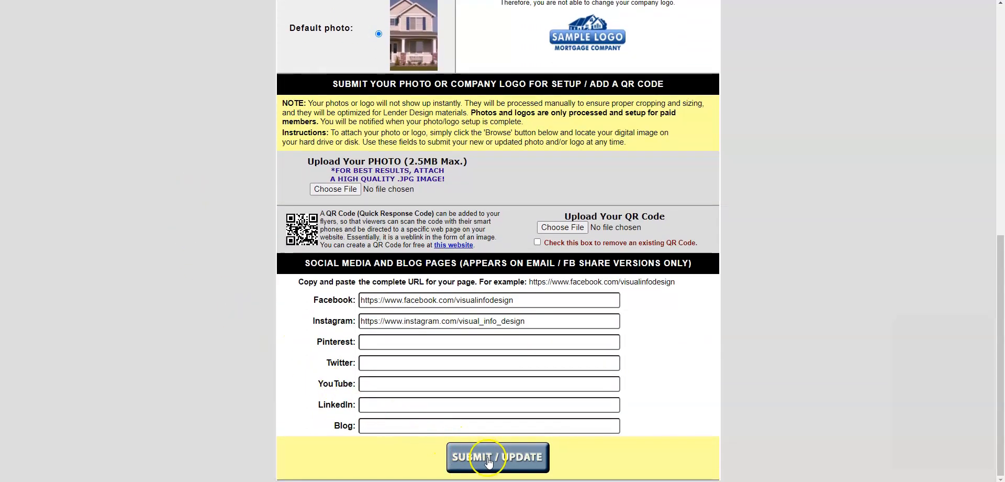
left_click(460, 452)
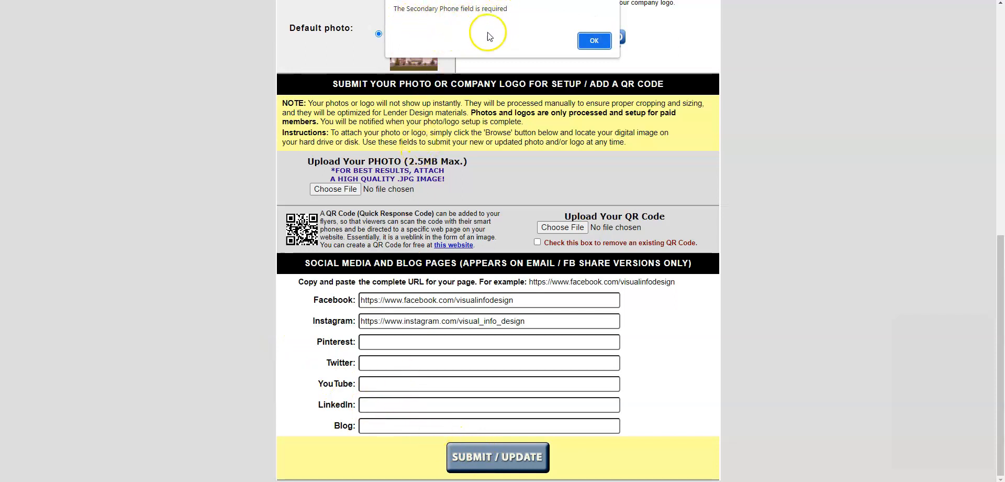
left_click(593, 41)
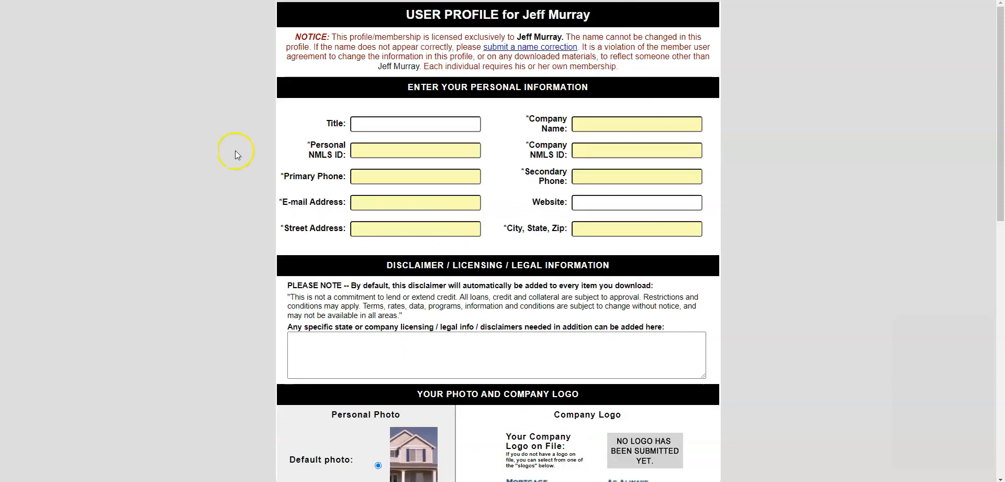
- Fill in the Title and Company Name, and enter 123456 as the Personal NMLS ID
left_click(376, 124)
left_click(225, 139)
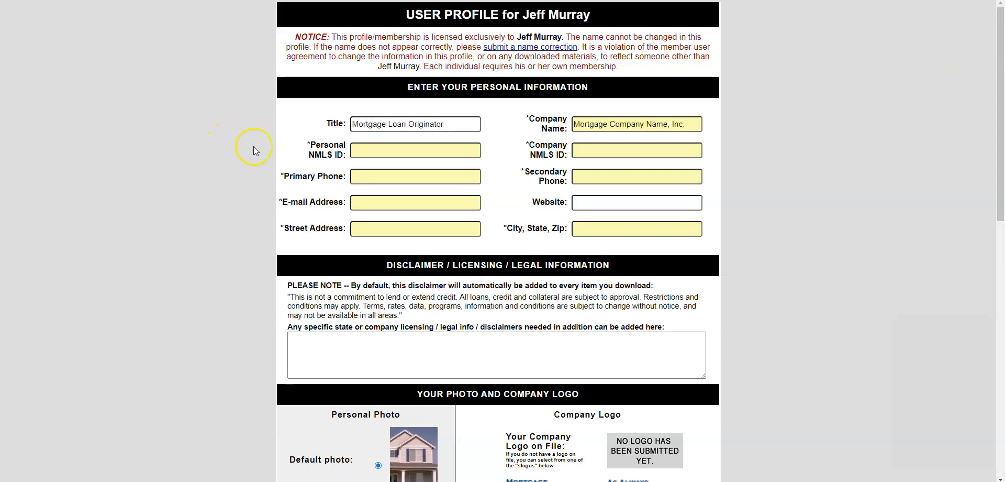
left_click(363, 151)
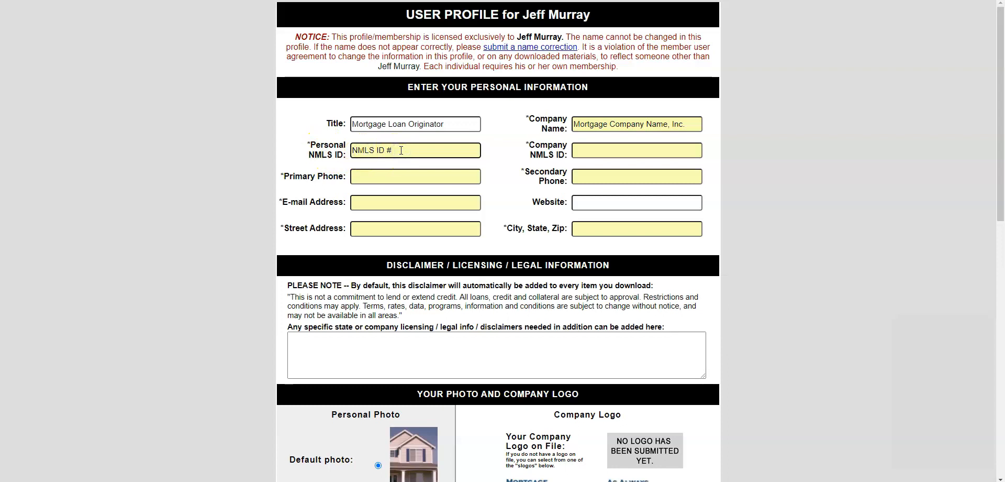
type("123456")
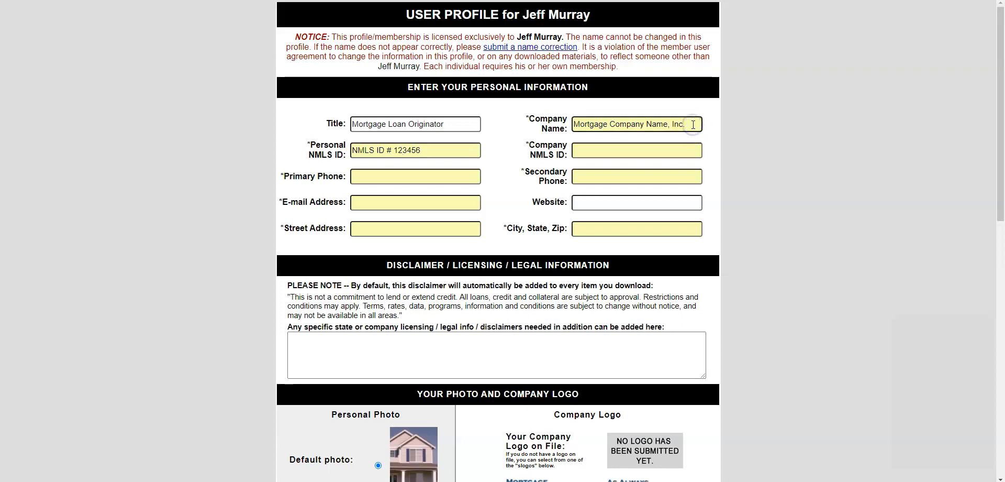
- Append the pasted branch NMLS ID after 123456 in the Personal NMLS ID field
key("ctrl+a")
type("123456")
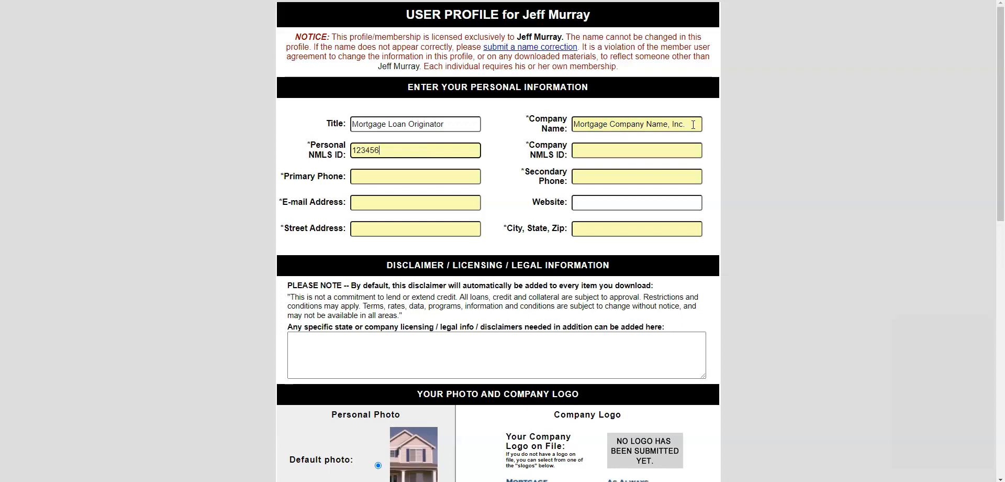
key("ctrl+z")
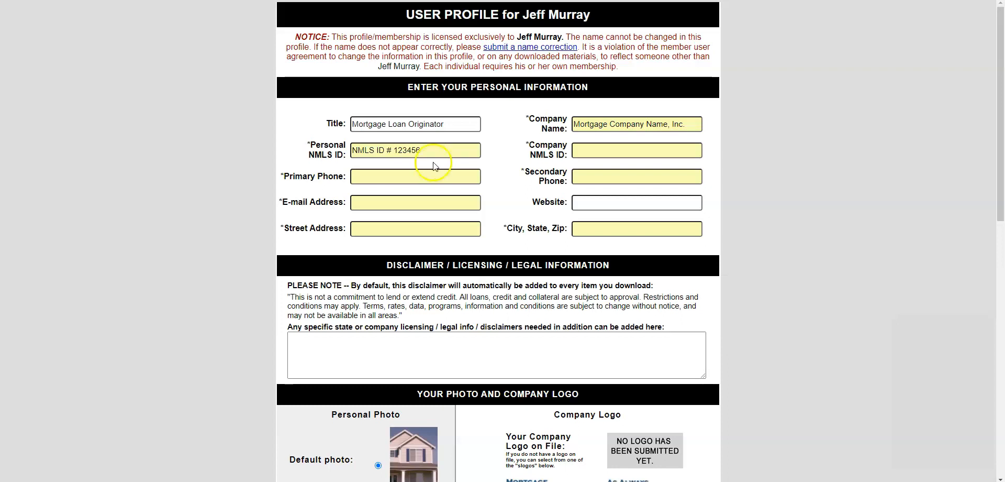
type("/ Branch NMLS ID # 001122")
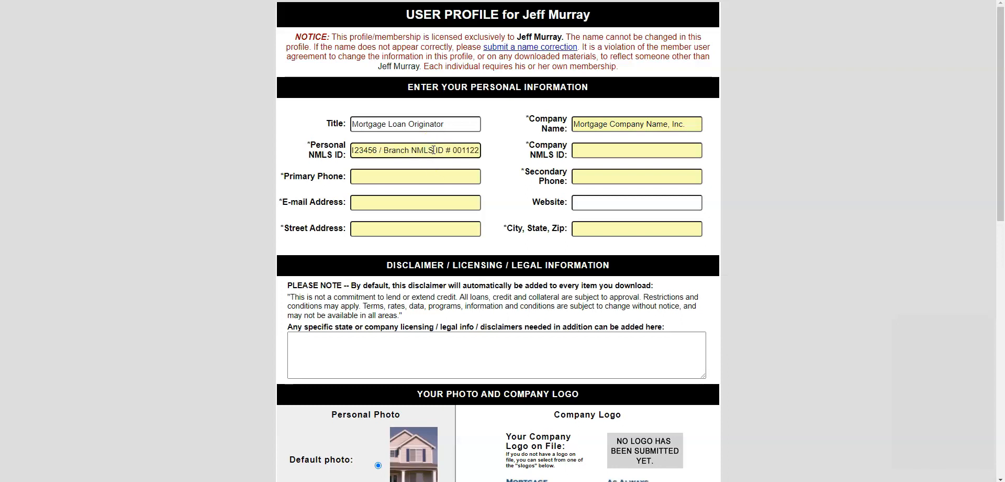
left_click(500, 166)
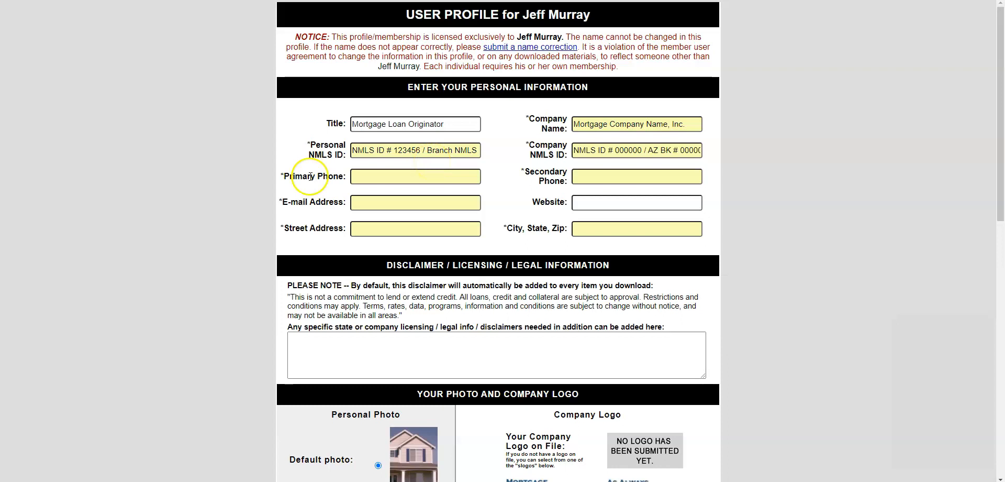
- Paste the toll-free number as the Primary Phone, then try it in Secondary Phone too
left_click(363, 178)
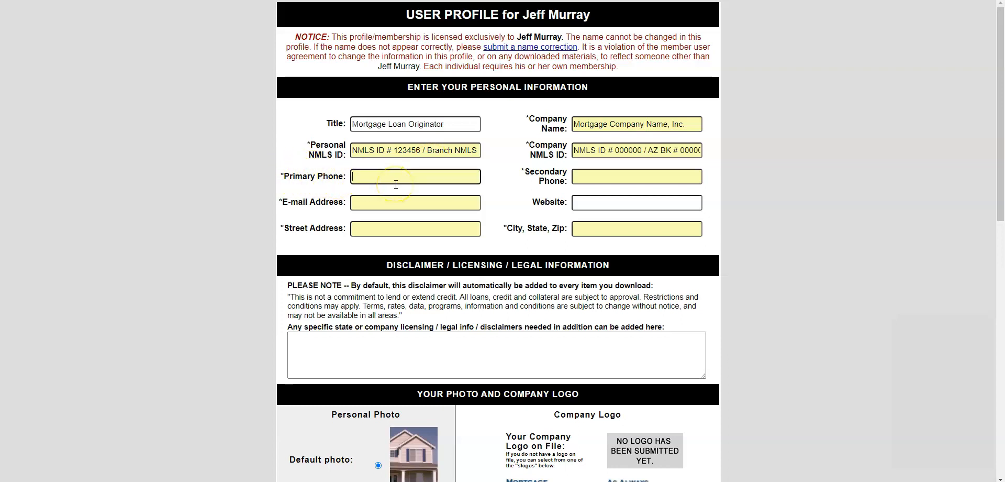
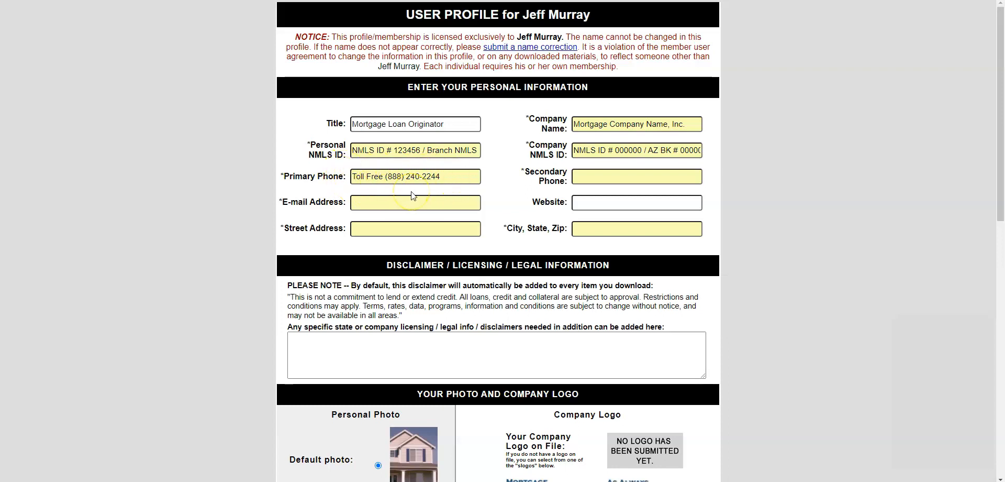
left_click(582, 178)
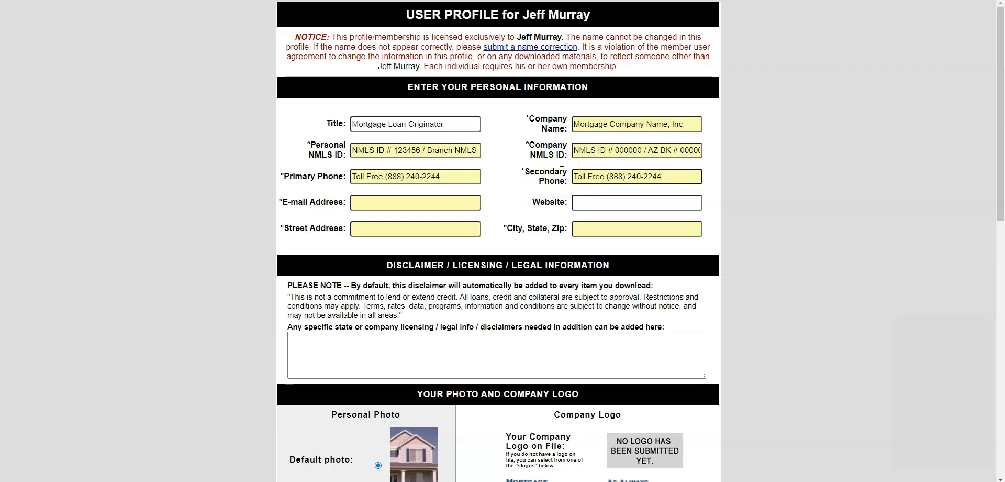
mouse_move(604, 167)
left_mouse_down()
mouse_move(631, 180)
mouse_move(602, 187)
left_mouse_up()
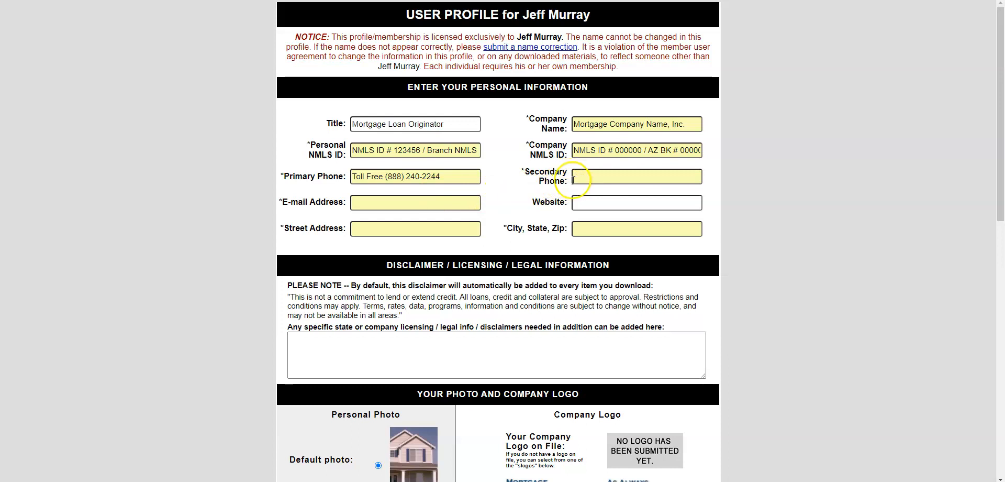
- Enter 'Call or Text' in the Secondary Phone field instead
left_click(578, 178)
type("Call or Text")
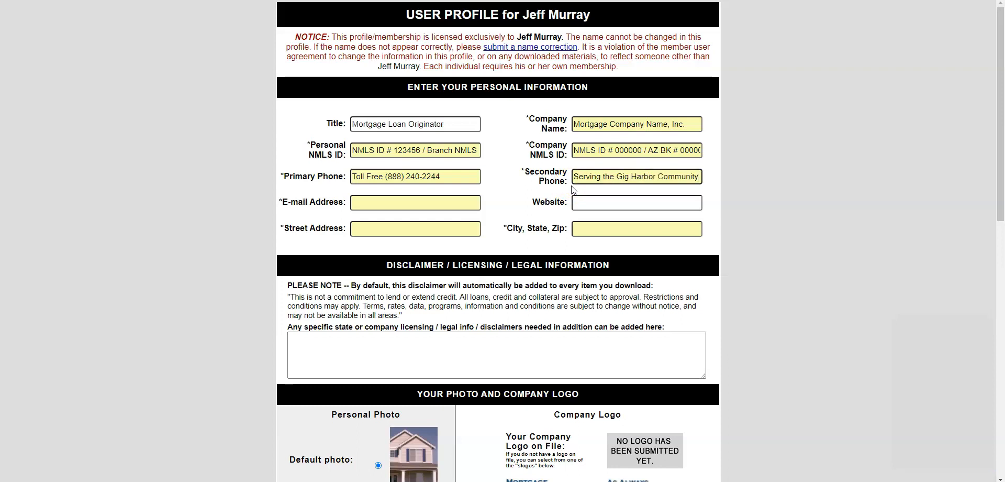
left_click(571, 192)
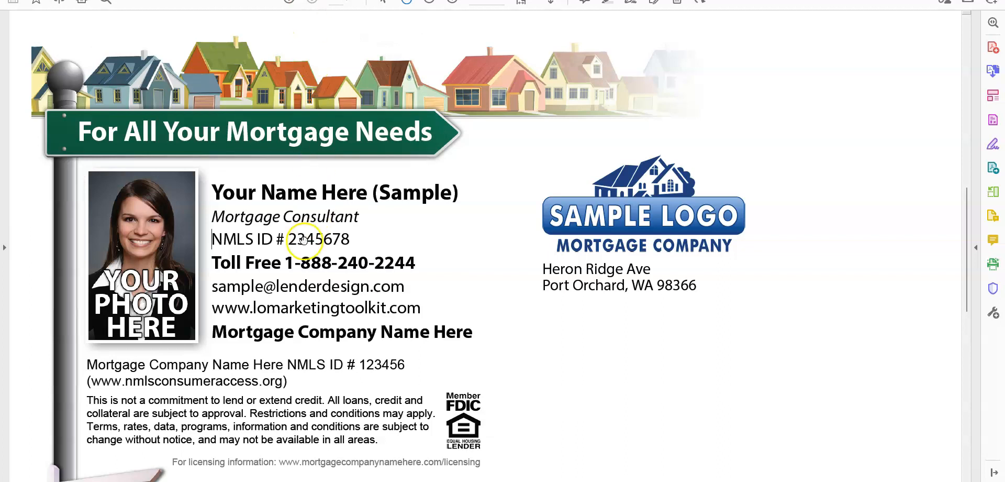
- Point out the NMLS ID line on the sample flyer PDF in Acrobat
left_click(457, 236)
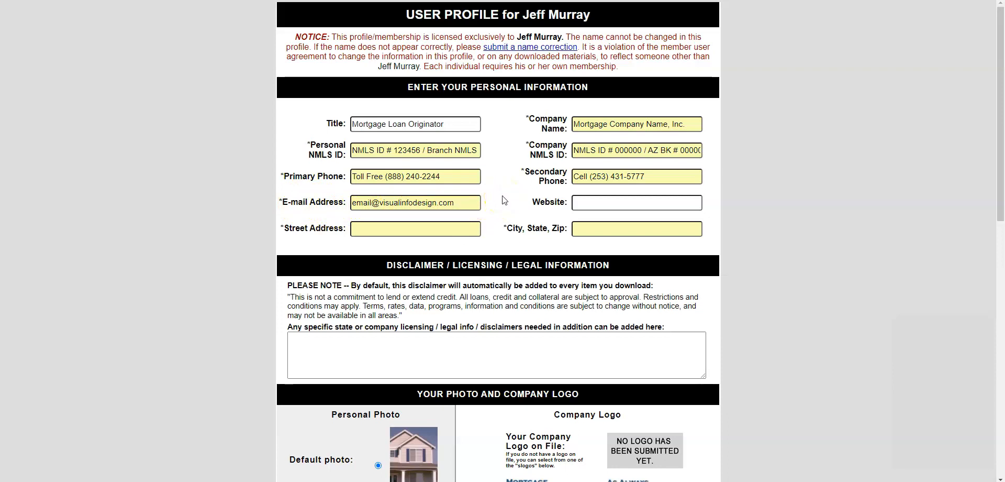
- Type 'Email:' into the profile form
type("Email:")
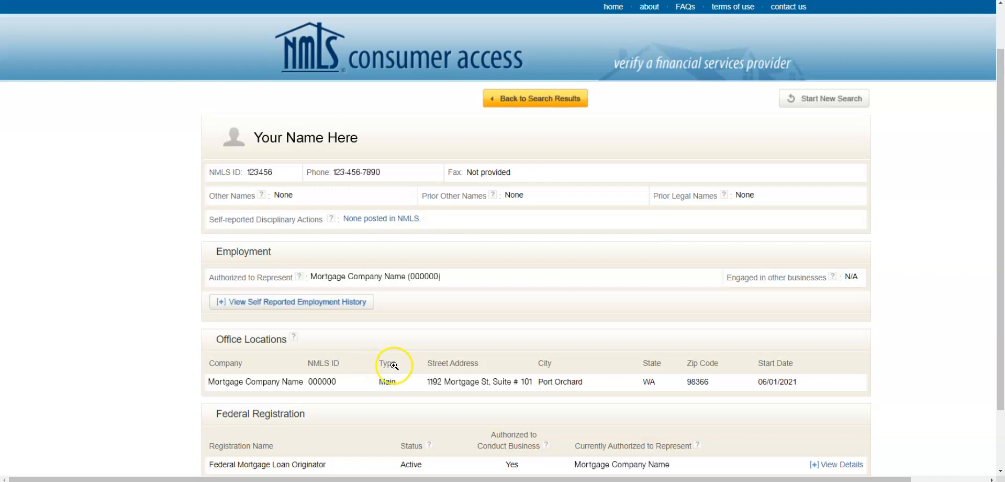
- Check the office address listed under Office Locations on the NMLS Consumer Access record
key("ctrl+2")
mouse_move(431, 374)
left_mouse_down()
mouse_move(425, 388)
mouse_move(489, 396)
mouse_move(591, 386)
mouse_move(573, 373)
mouse_move(427, 371)
left_mouse_up()
key("Escape")
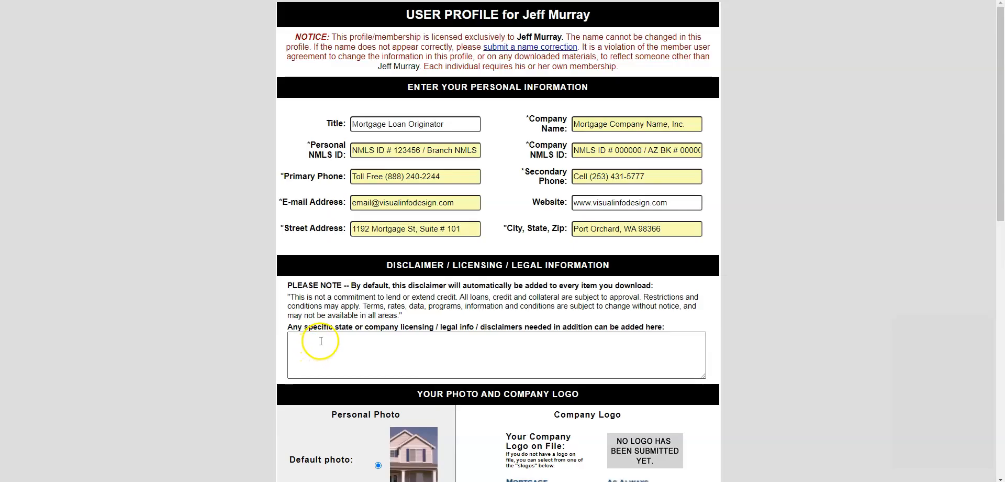
- Paste the state licensing disclaimer into the additional disclaimer box and highlight the default disclaimer
left_click(321, 341)
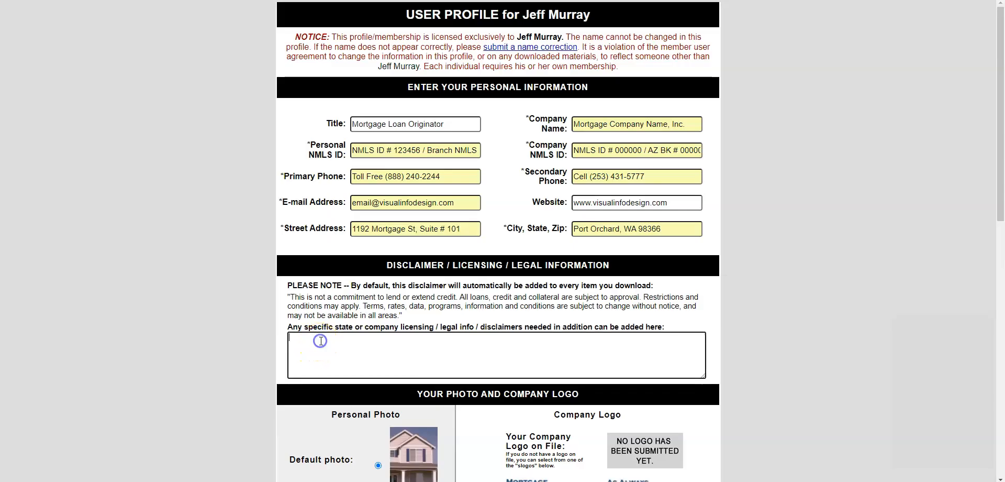
type("AZ BK #00000000; Licensed by the Department of Financial Protection and Innovation under the California Residential Mortgage Lending Act; NV Mortgage Company #0000; OR ML-000. For additional company licensing info, visit: www.mortgagecompanyname.not/licensing. Equal Housing Lender")
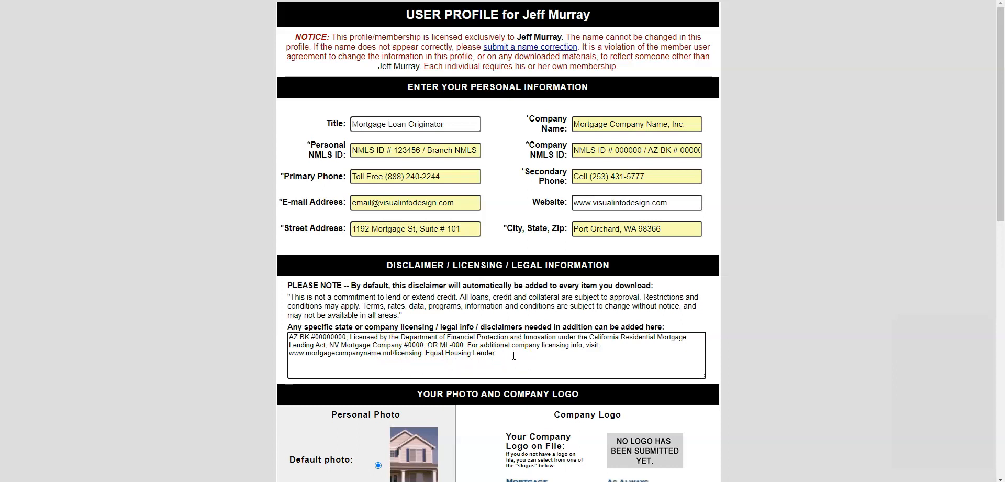
left_click(291, 301)
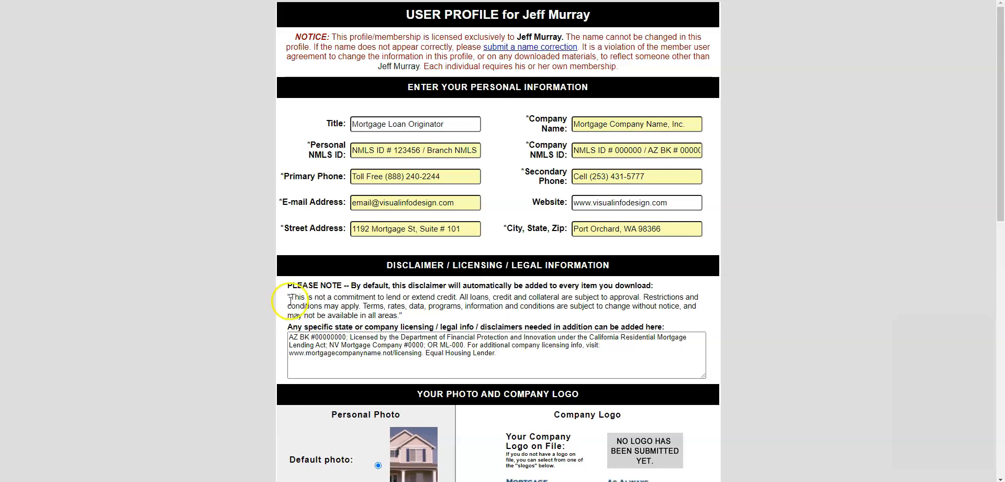
left_click_drag(290, 297, 512, 314)
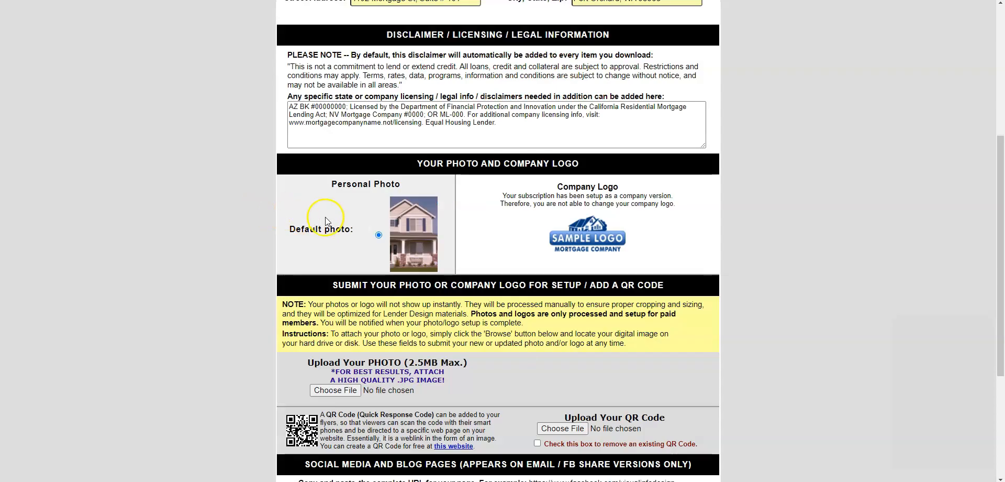
scroll(326, 218, "down", 3)
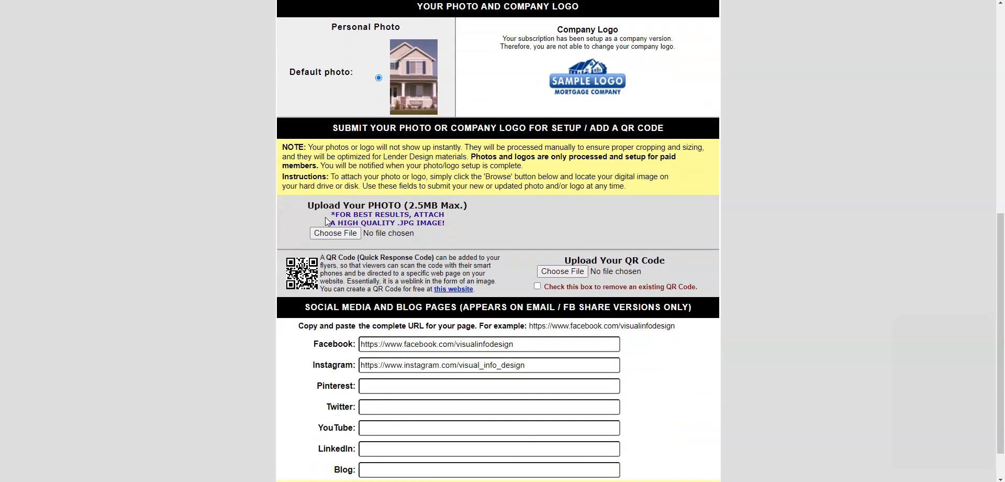
- Choose PXL_20201029_000840541.PORTRAIT-01.COVER.jpg as the personal photo to upload
left_click(329, 231)
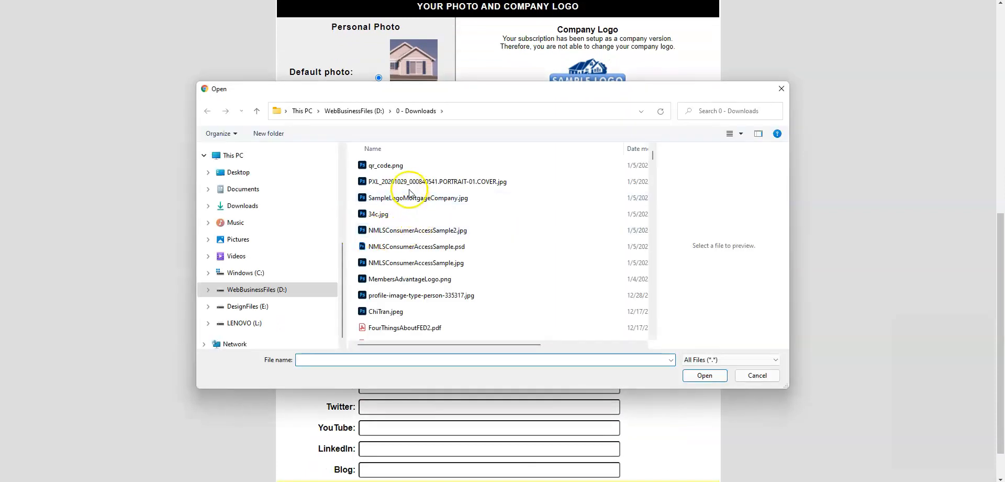
left_click(404, 180)
left_click(702, 375)
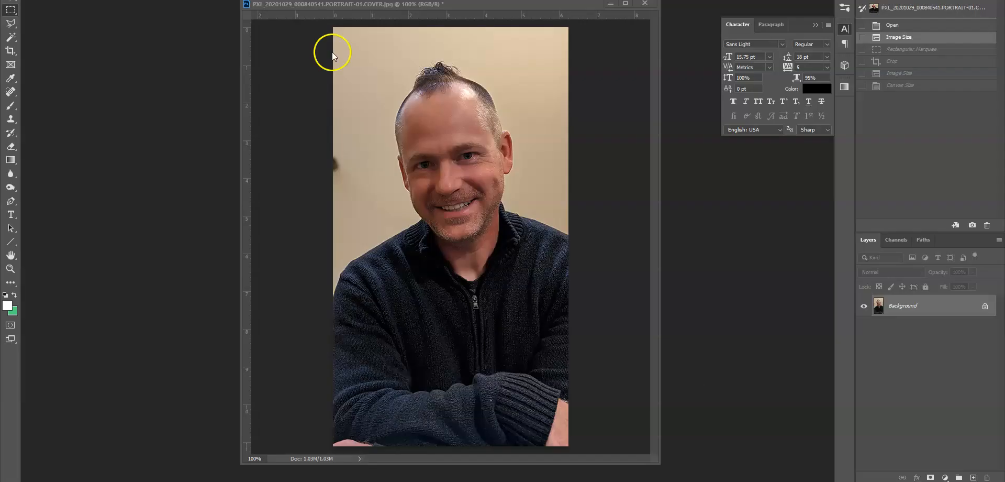
- Crop the portrait around the subject, adjust image and canvas size, and paste in a new layer
left_click_drag(333, 51, 604, 408)
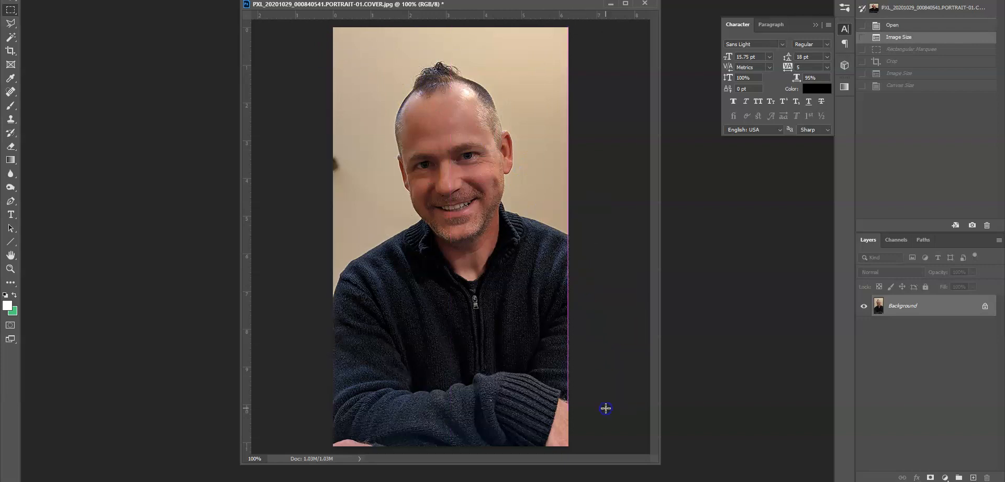
key("alt+i")
key("p")
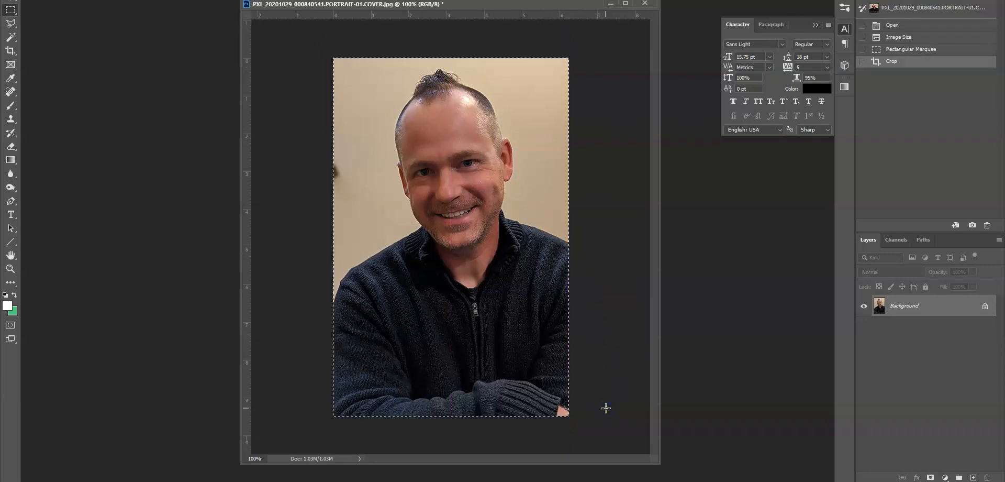
key("F2")
key("ctrl+v")
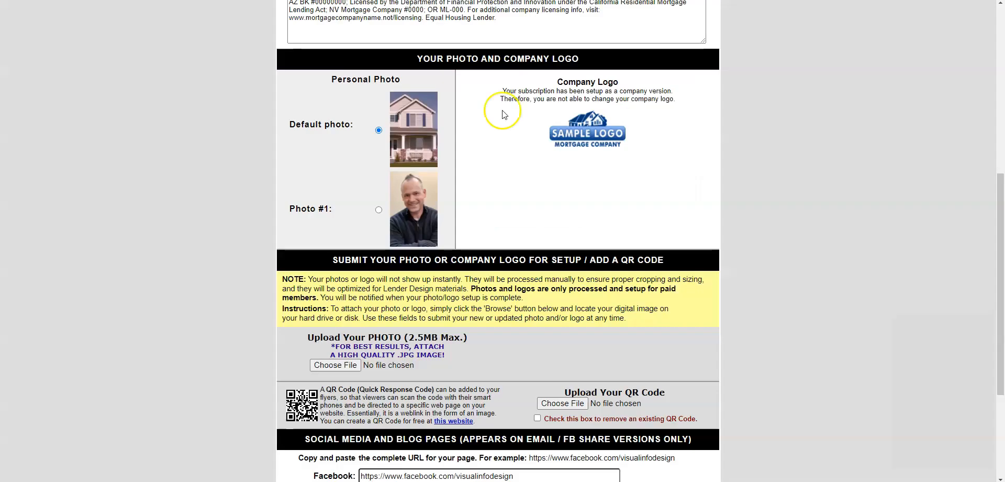
- Select Photo #1 as the profile photo and attach qr_code.png as the QR code
left_click(379, 209)
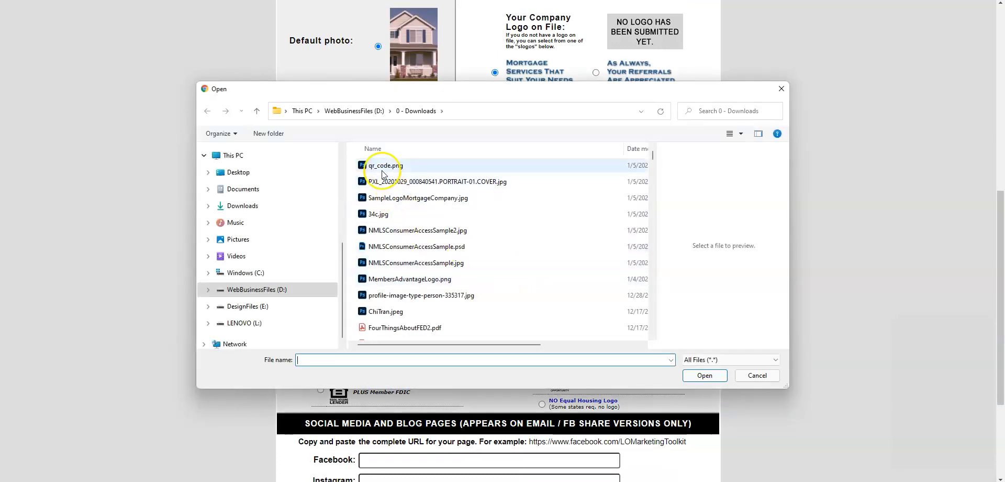
left_click(382, 170)
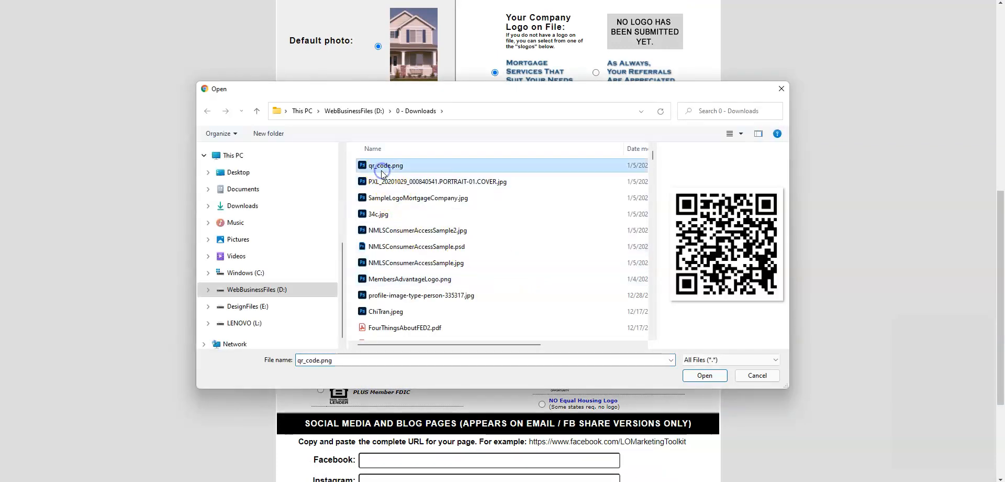
left_click(704, 376)
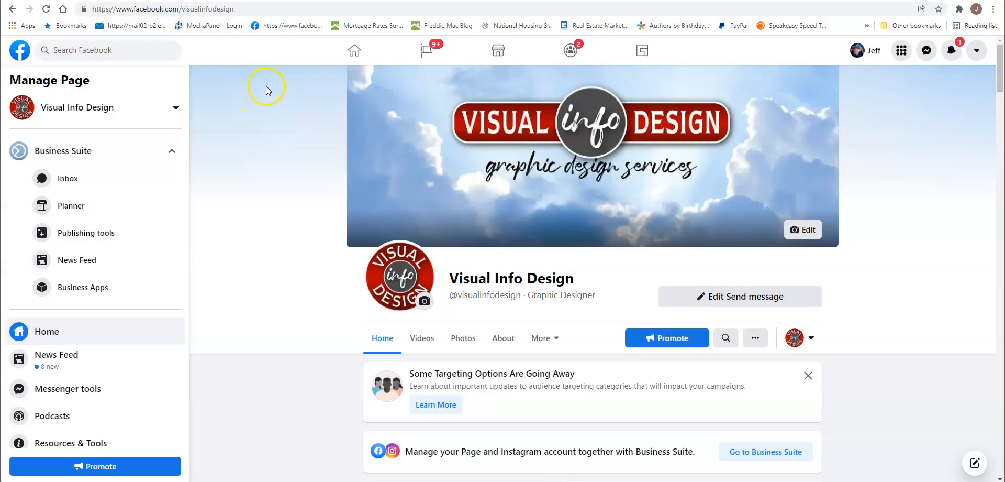
left_click_drag(241, 9, 84, 15)
- Paste the Facebook page URL from the browser address bar into the Facebook field and submit the profile
right_click(122, 11)
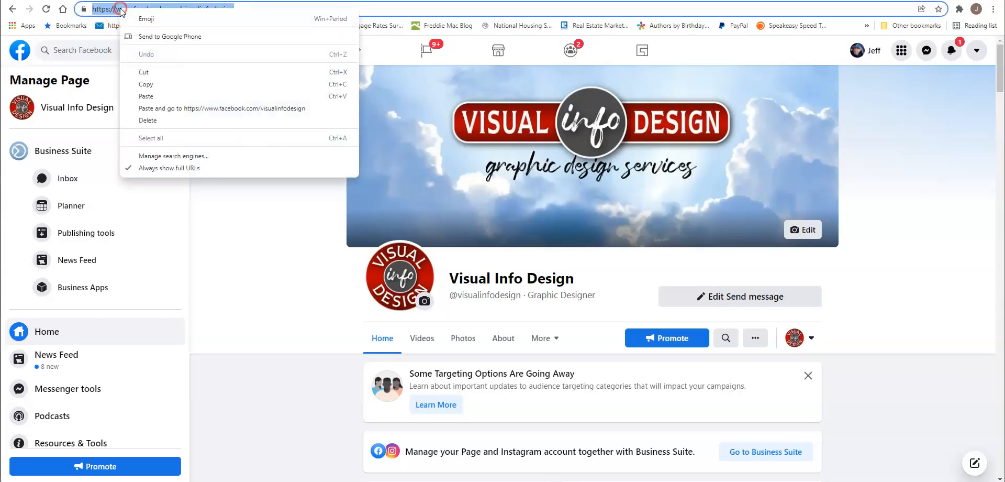
left_click(155, 86)
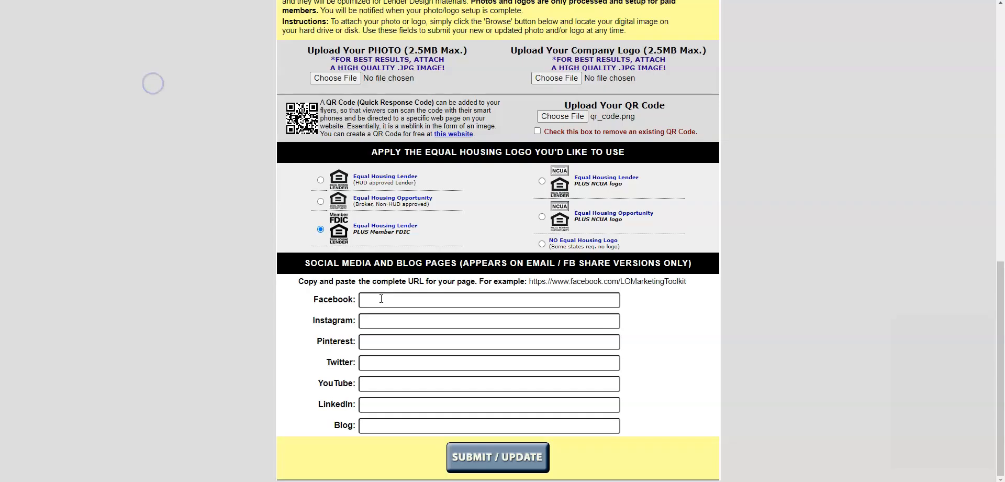
right_click(381, 299)
left_click(407, 213)
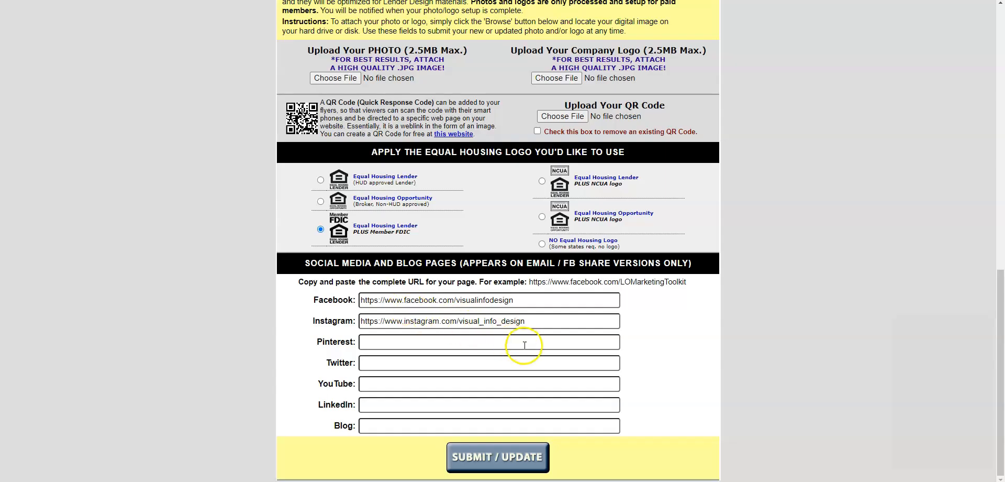
left_click(501, 457)
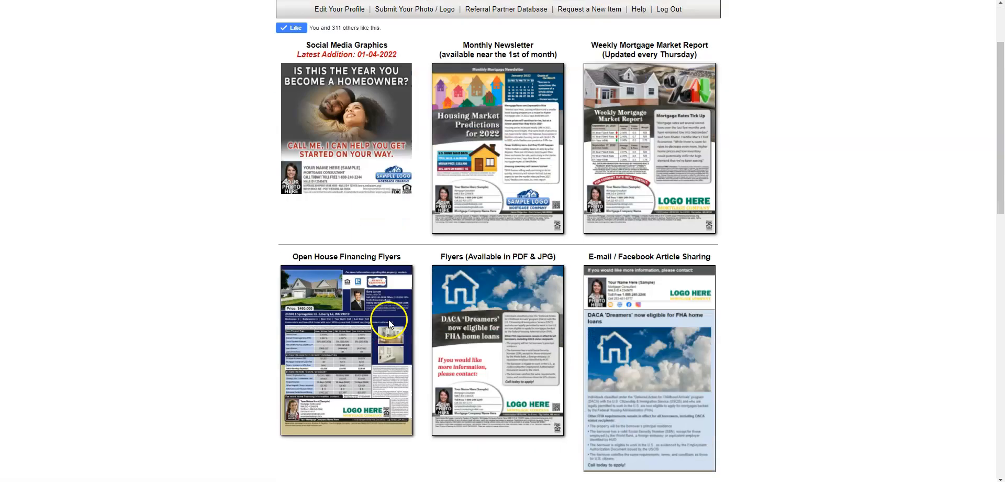
scroll(493, 303, "down", 1)
- From the flyer library, download the Mortgage application checklist as a co-branded PDF and review it in Acrobat
left_click(502, 327)
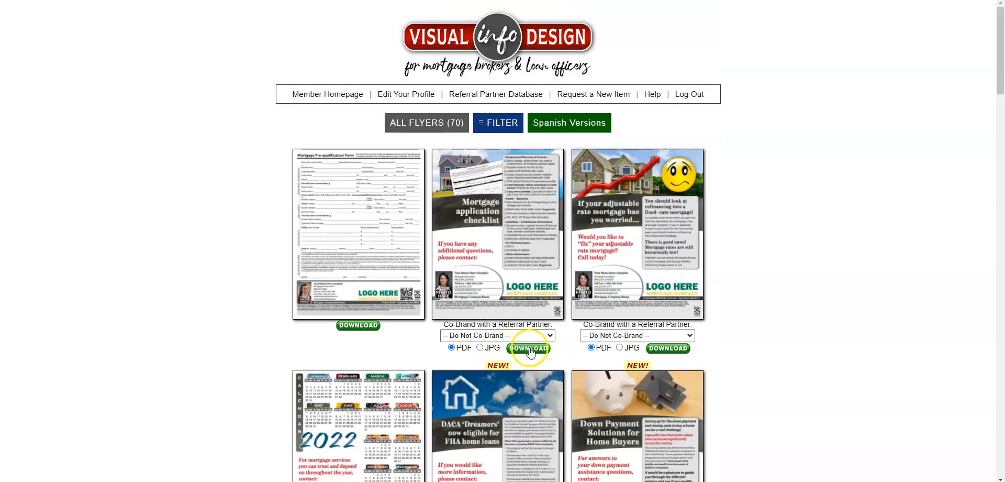
left_click(528, 348)
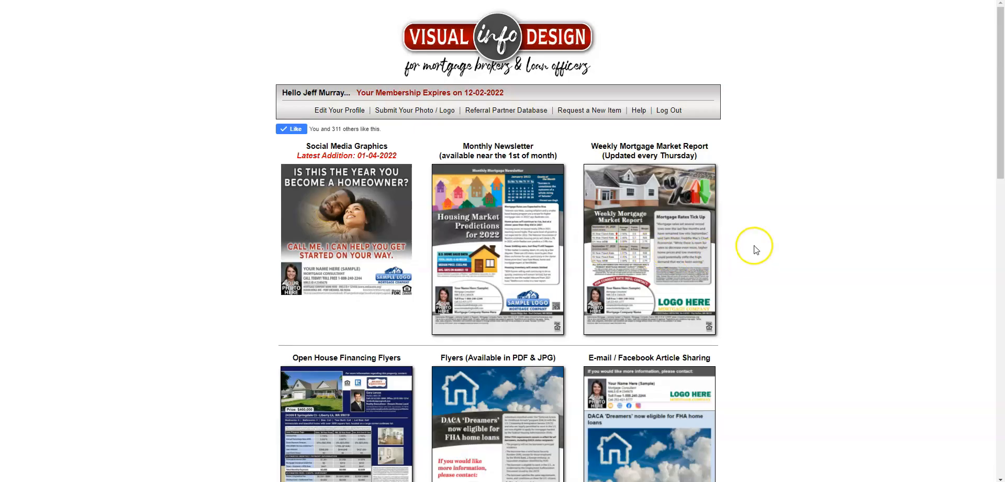
key("ctrl+shift+d")
mouse_move(646, 106)
left_mouse_down()
mouse_move(628, 106)
mouse_move(635, 121)
mouse_move(650, 111)
mouse_move(643, 104)
left_mouse_up()
key("Escape")
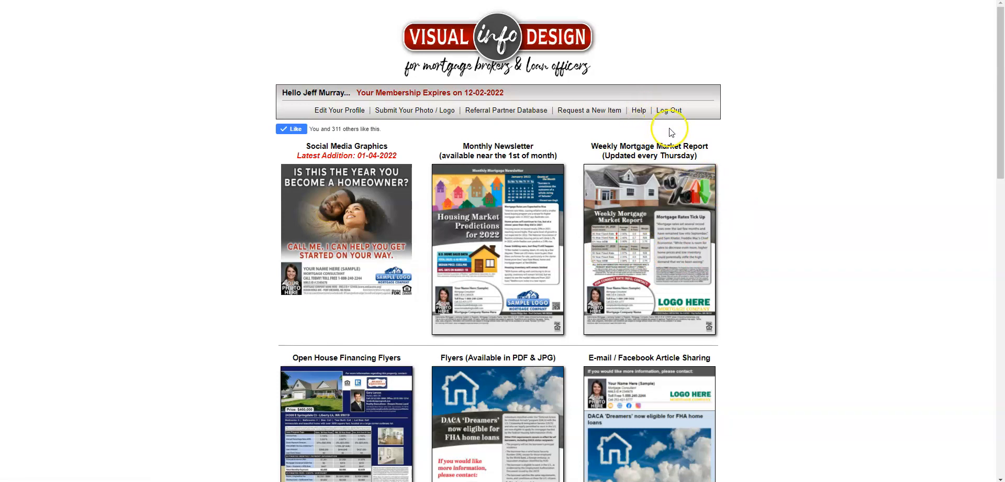